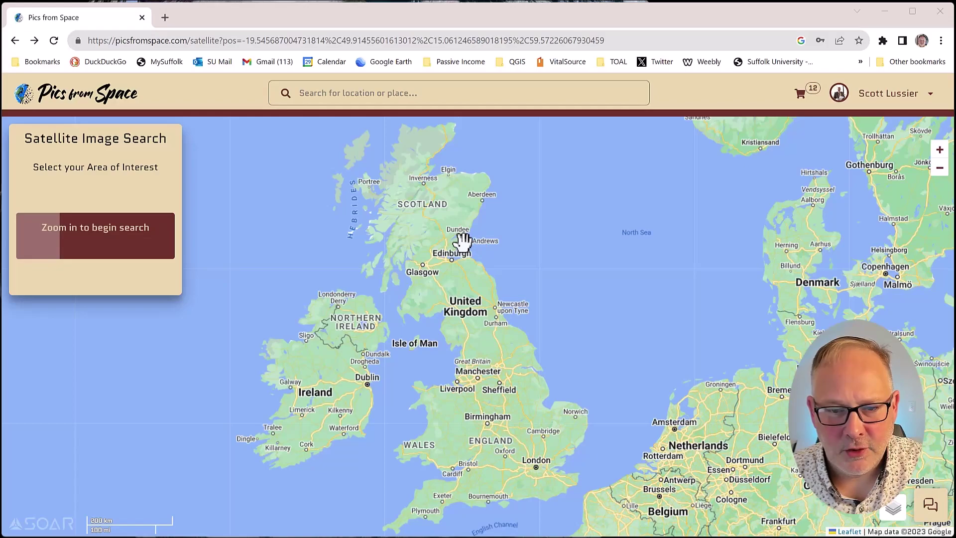
Search the St Andrews area of Scotland for satellite images and enlarge the order window to about 4.46 by 4.69 km.
scroll(466, 244, up, 2)
scroll(455, 220, up, 4)
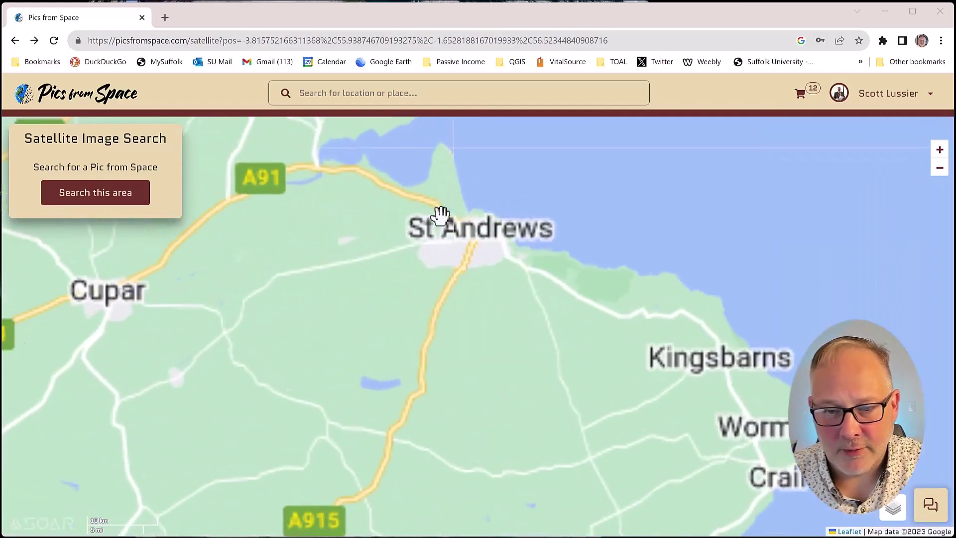
drag(437, 213, 441, 300)
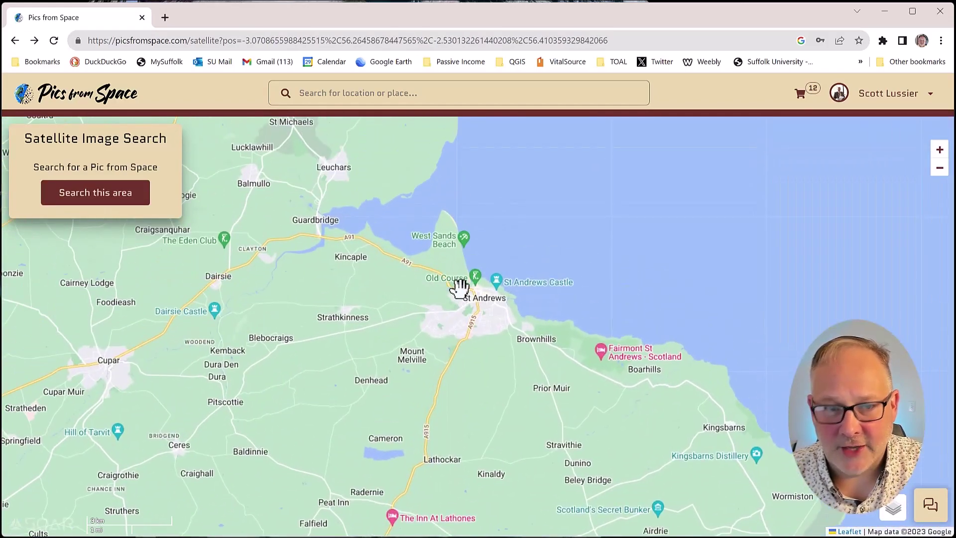
scroll(461, 284, up, 1)
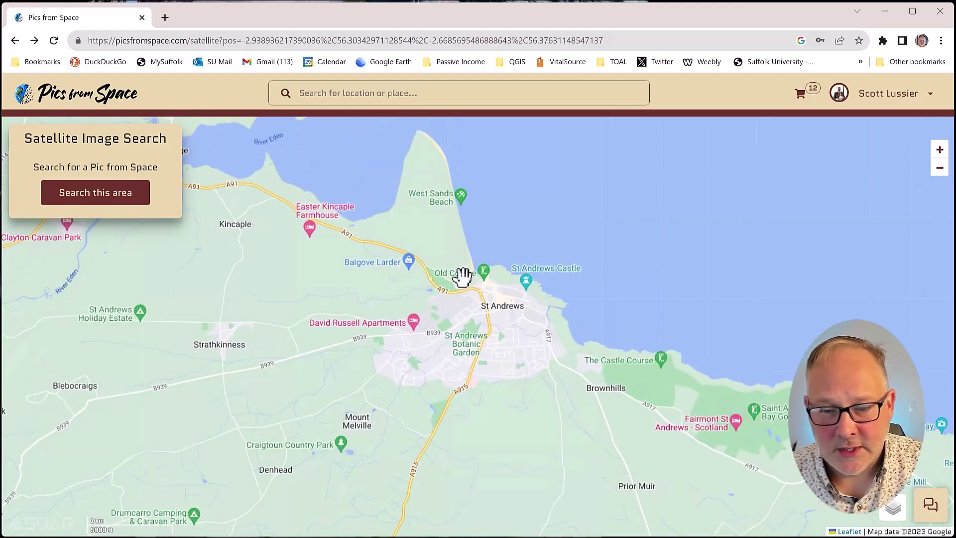
click(105, 202)
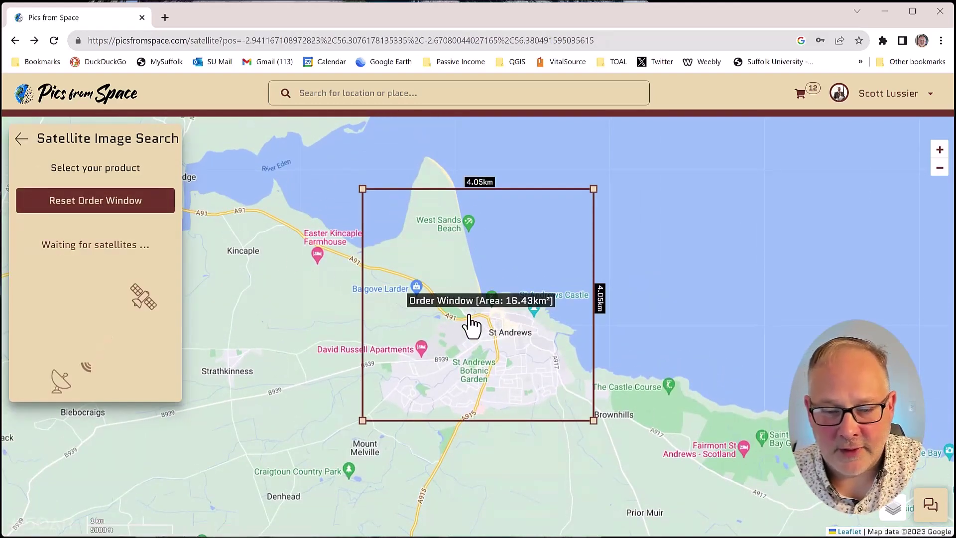
drag(363, 189, 338, 153)
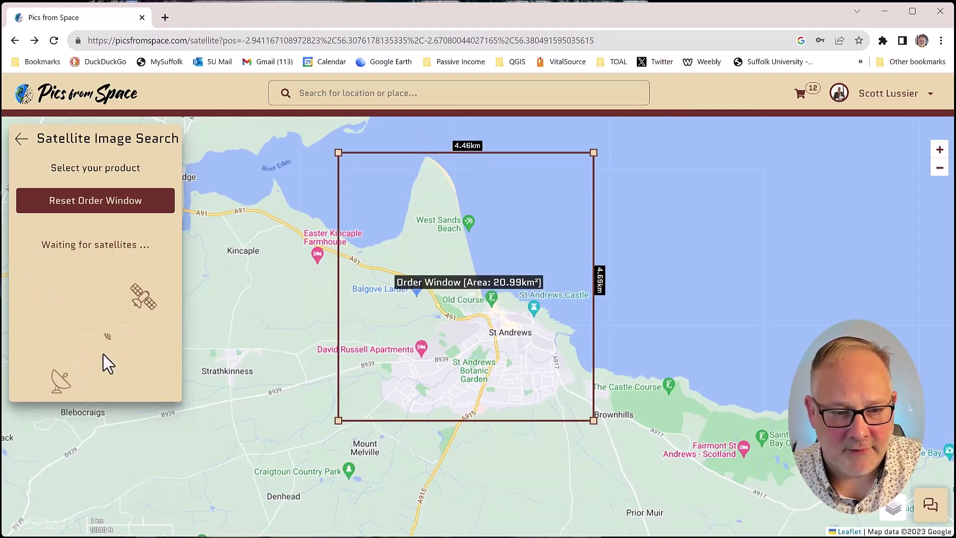
Preview the last-listed Jun 13th 2023 image, at 75 cm/pixel with 0% cloud cover, and inspect it over West Sands.
scroll(107, 363, down, 2)
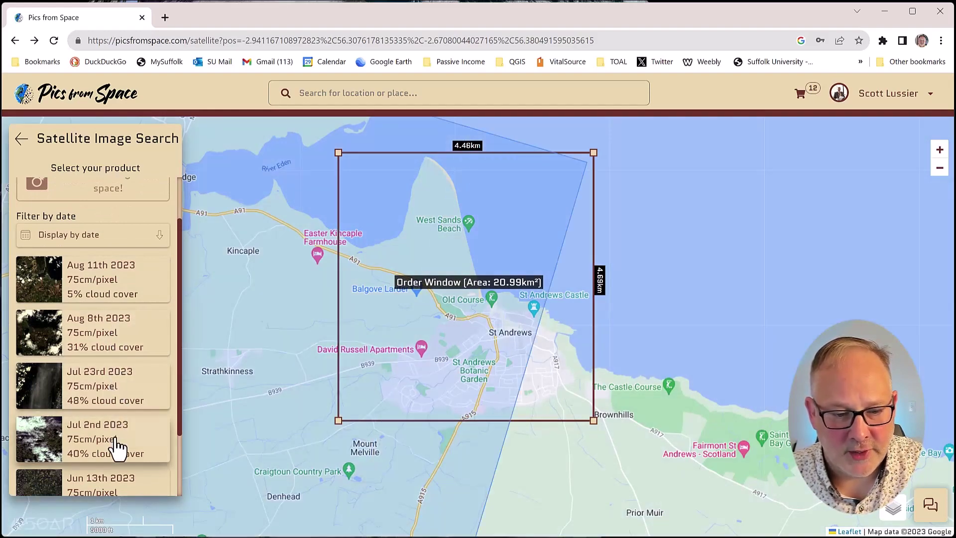
scroll(117, 448, down, 1)
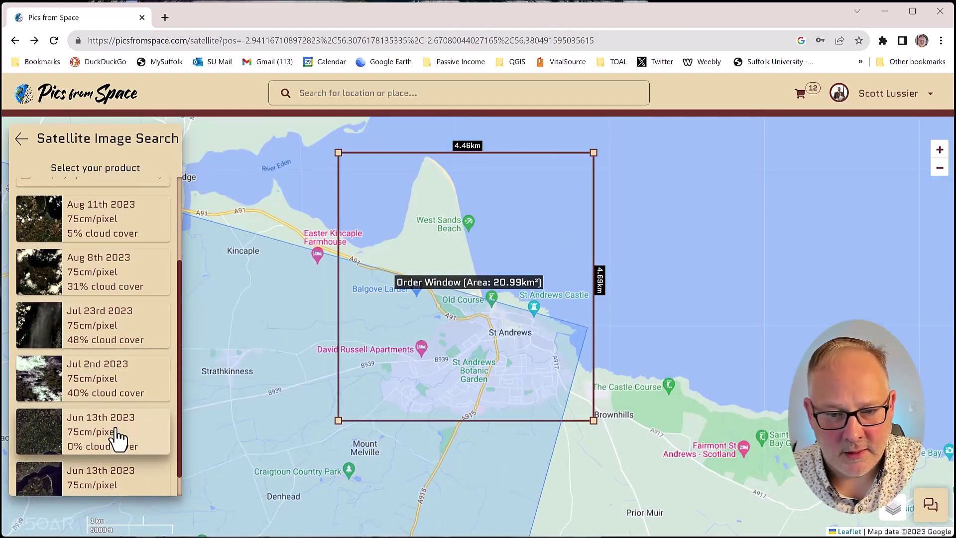
scroll(114, 435, down, 1)
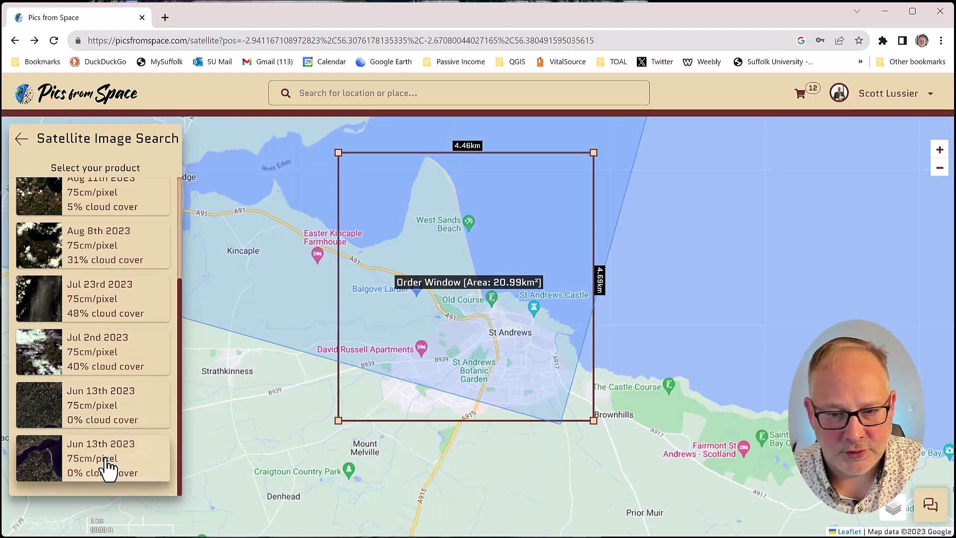
click(107, 468)
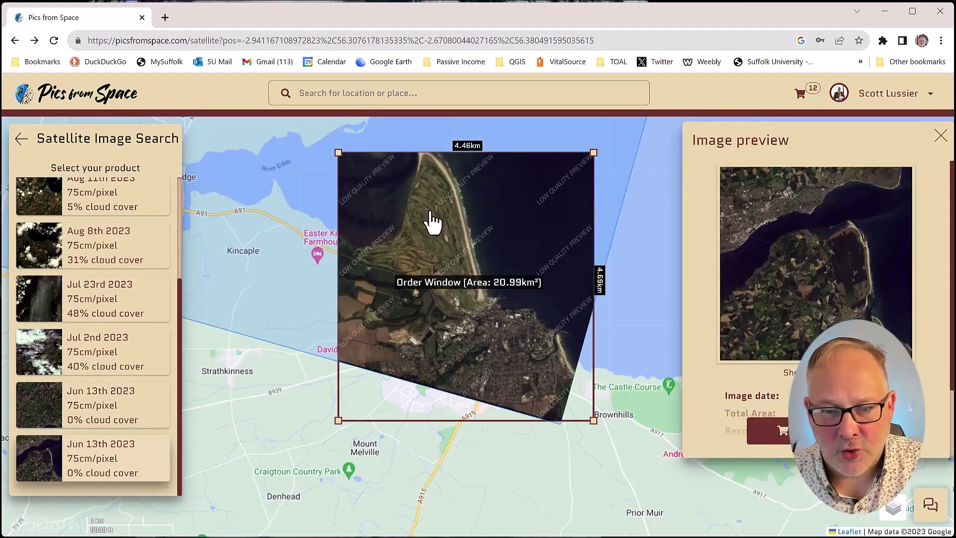
scroll(429, 221, up, 1)
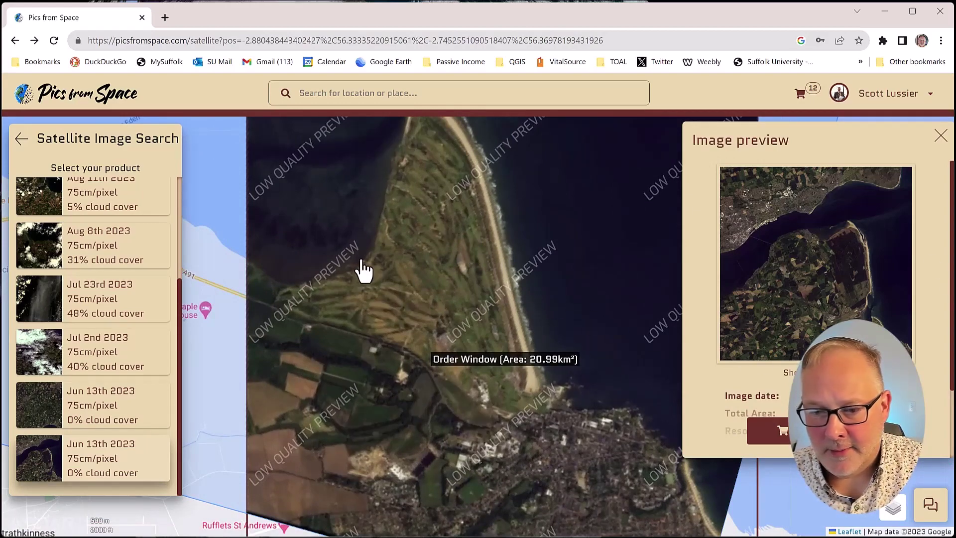
Resize the order window around the West Sands peninsula to about 4.44 by 3.64 km, leaving out southern St Andrews.
scroll(361, 269, down, 1)
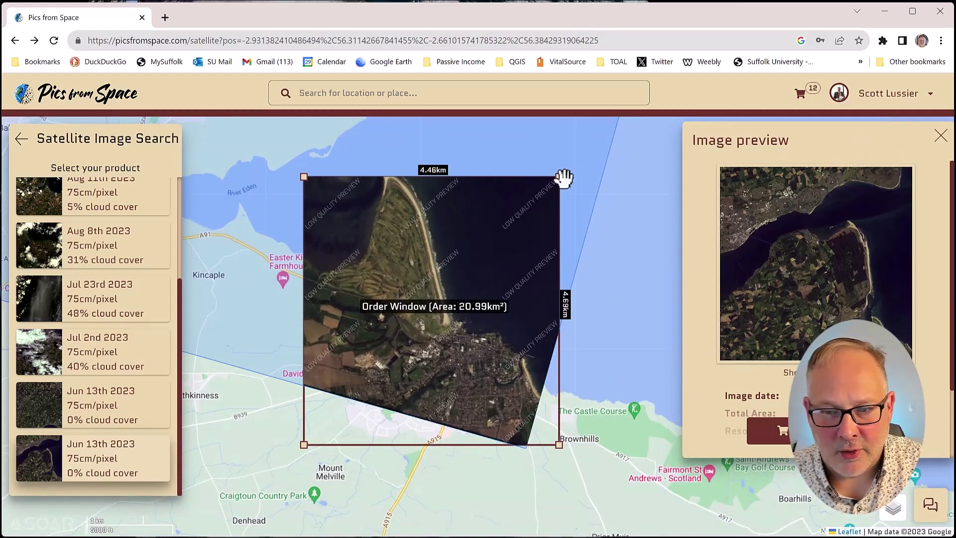
drag(559, 177, 557, 151)
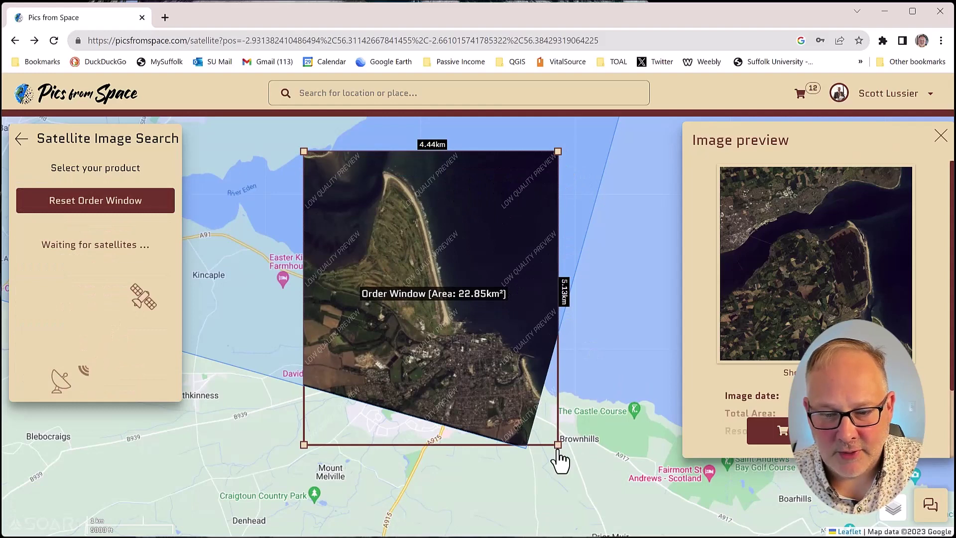
drag(558, 446, 562, 368)
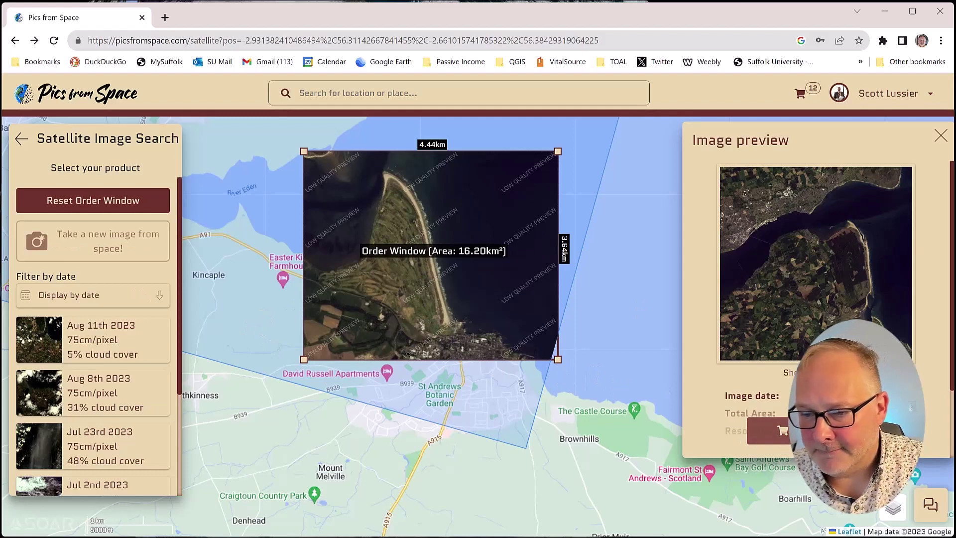
Check the previewed image's details and price, and leave the preview for the shopping cart.
scroll(949, 388, down, 2)
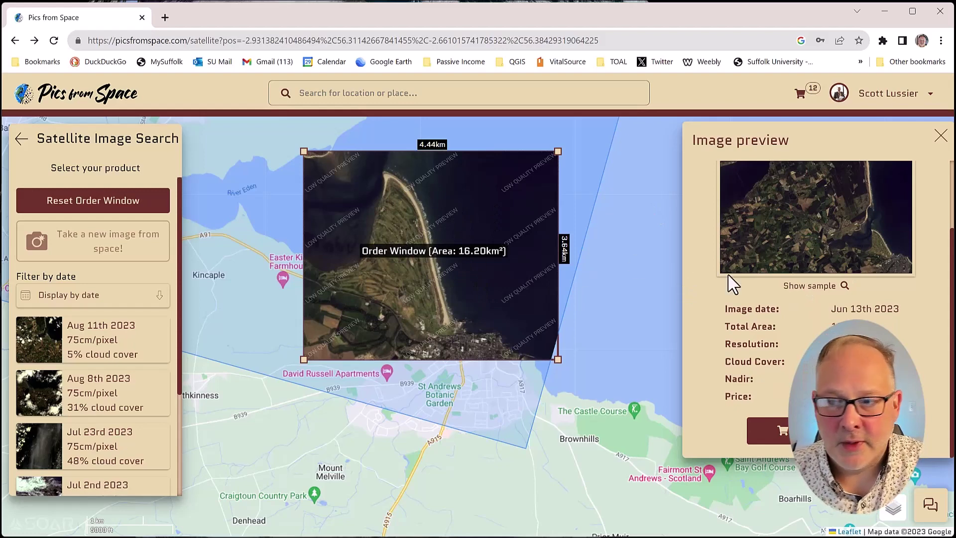
click(941, 137)
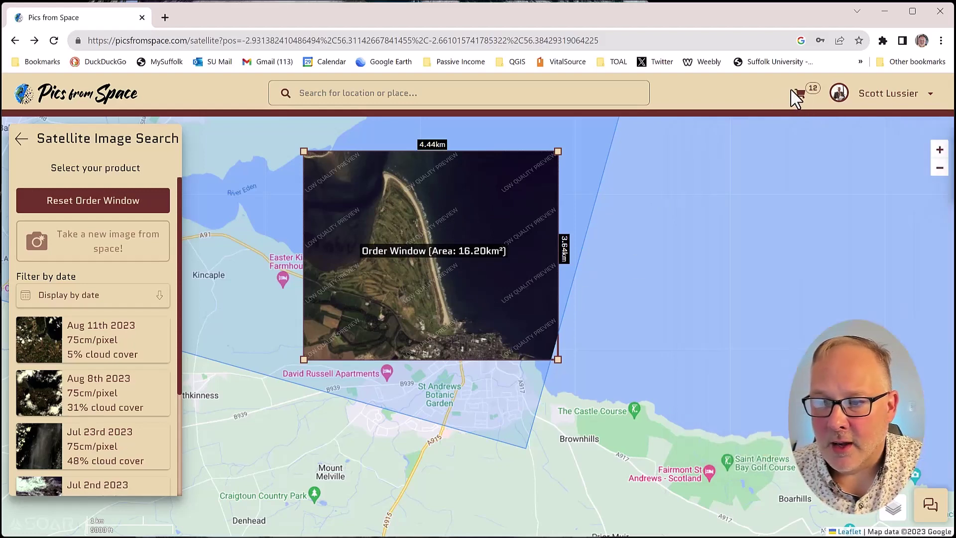
click(803, 102)
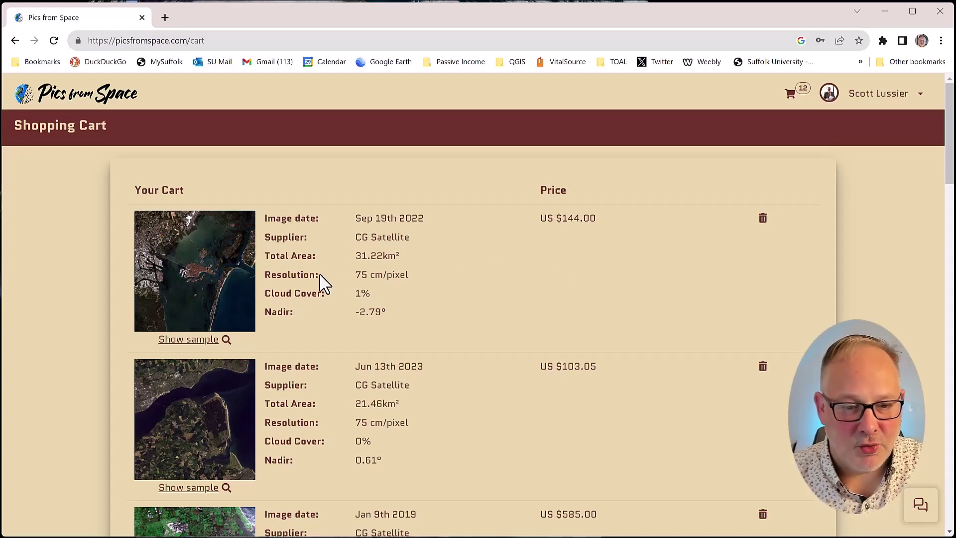
Review every satellite image in the shopping cart, from the Sep 19th 2022 item down to the cart total.
scroll(231, 306, down, 3)
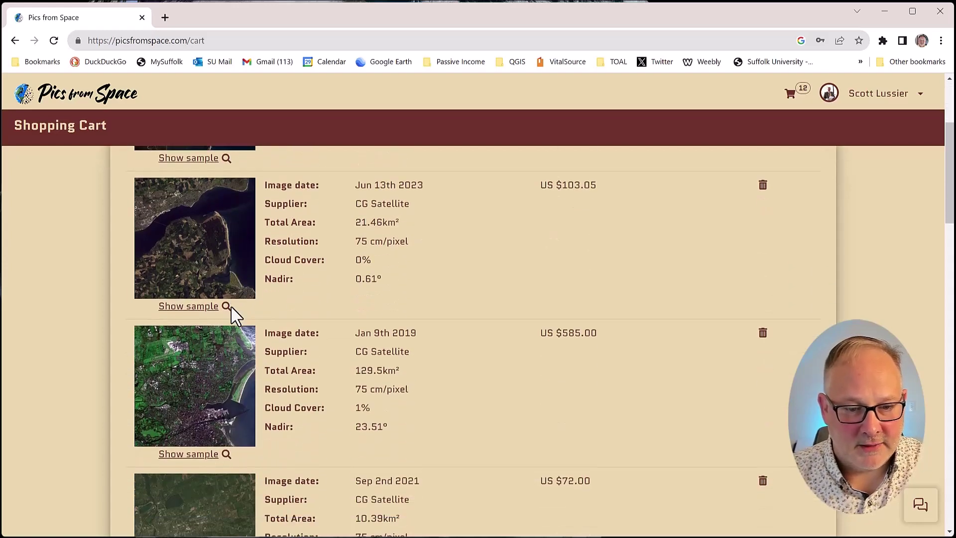
scroll(252, 323, down, 1)
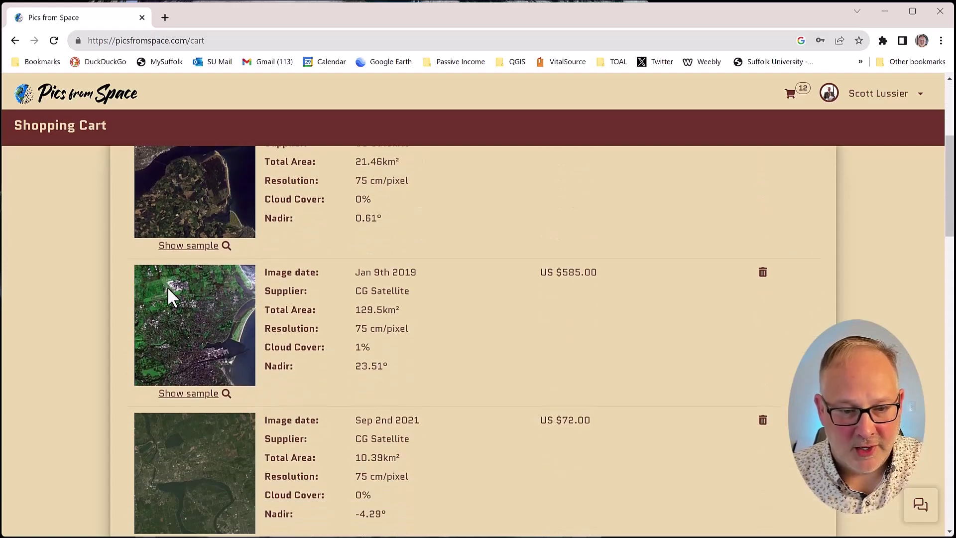
scroll(170, 326, up, 1)
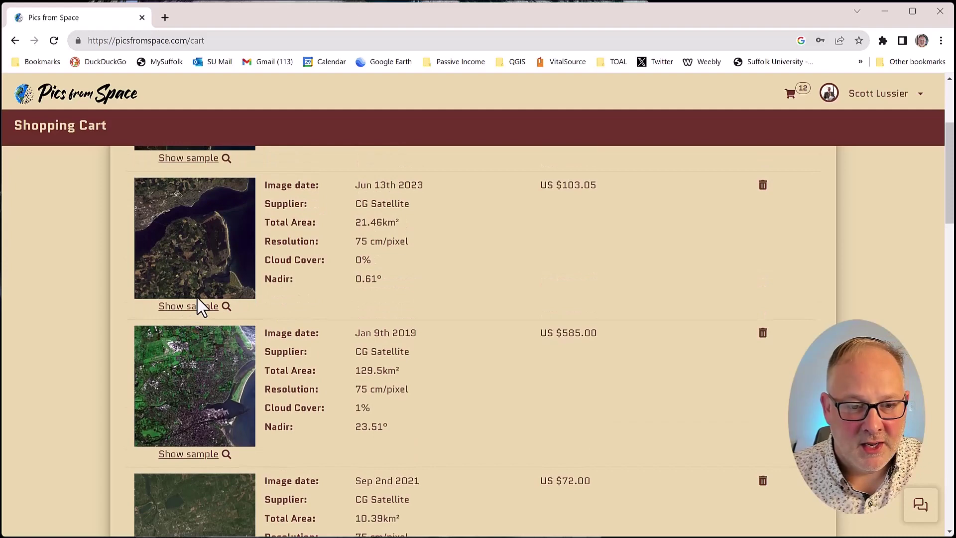
scroll(199, 304, down, 2)
scroll(197, 298, down, 3)
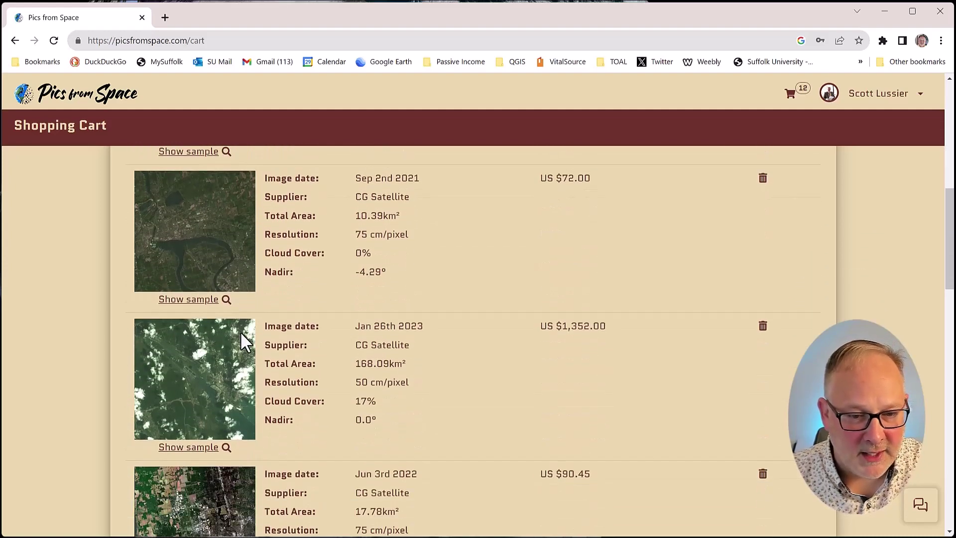
scroll(228, 334, down, 3)
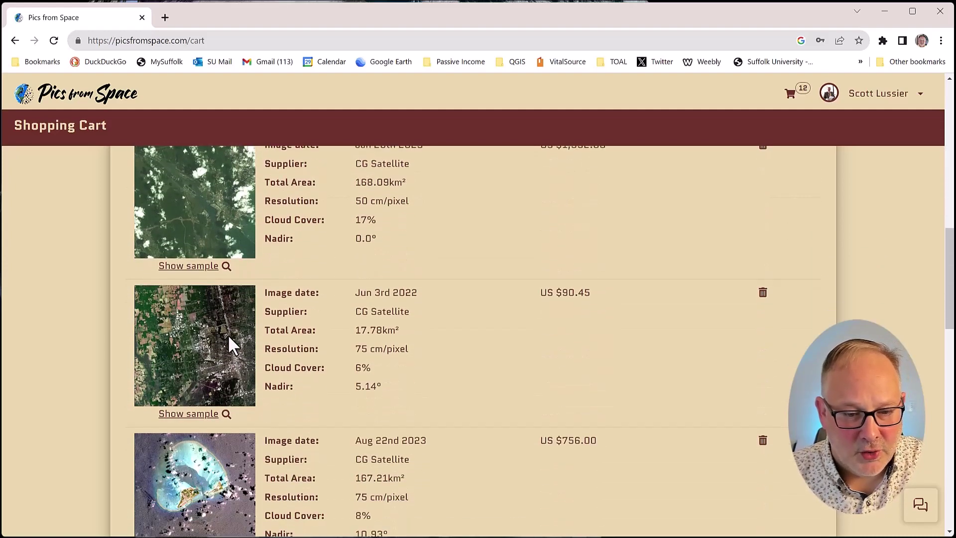
scroll(234, 333, down, 1)
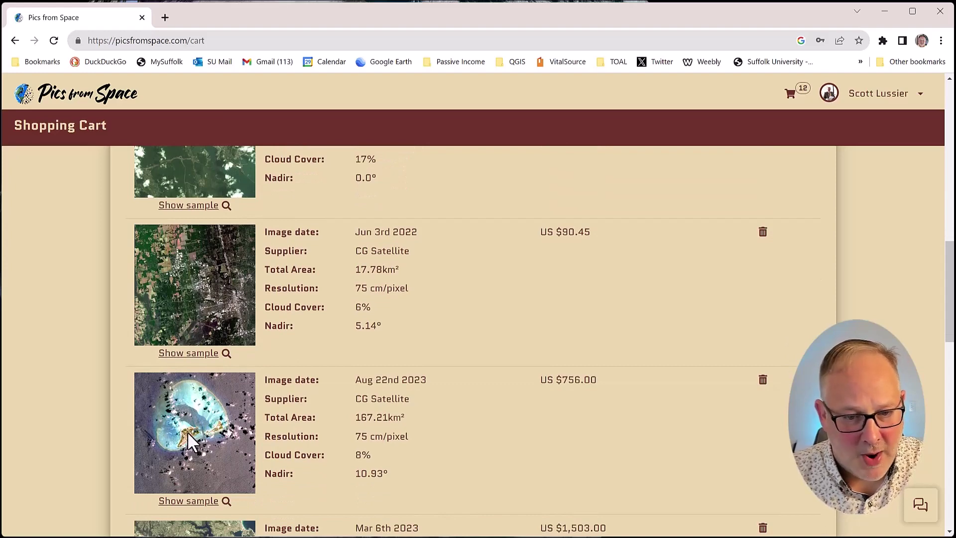
scroll(187, 431, down, 4)
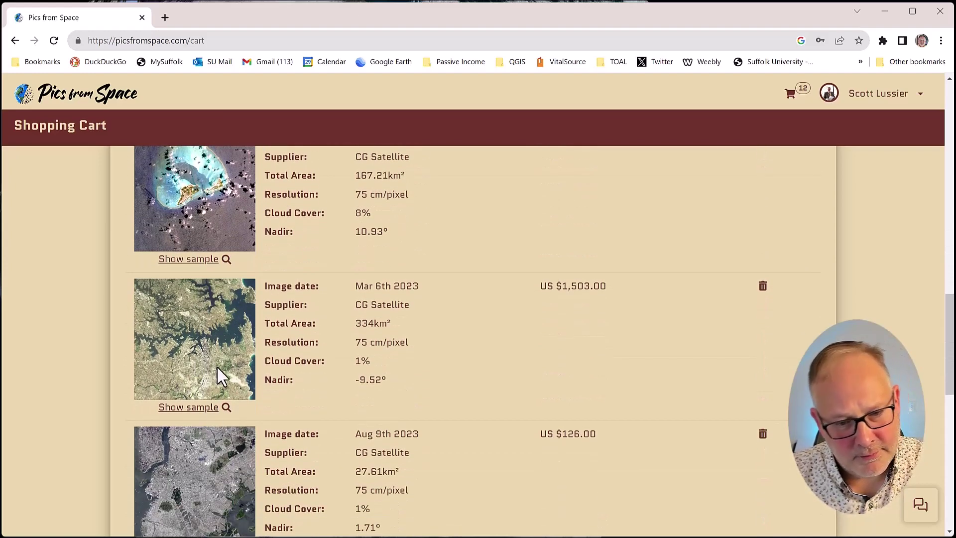
scroll(217, 369, down, 2)
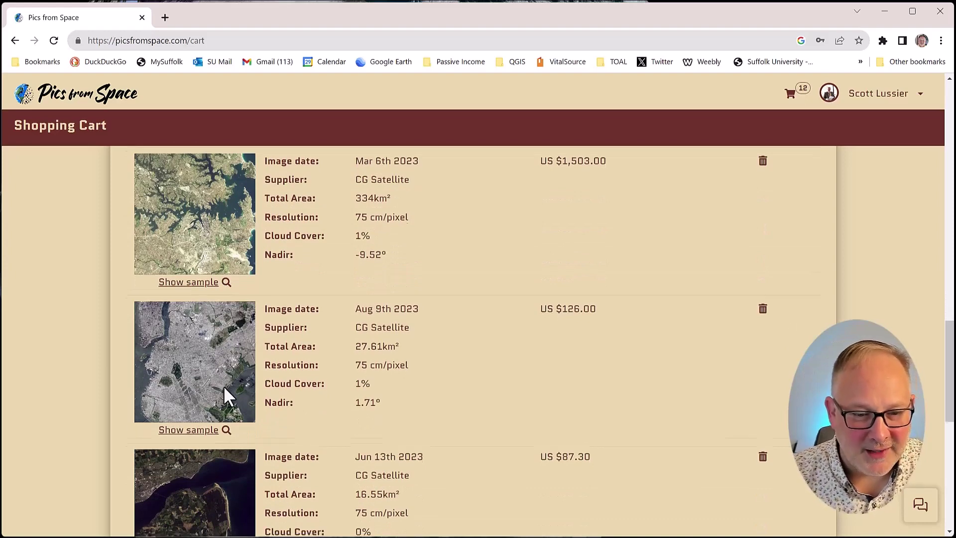
scroll(223, 387, down, 1)
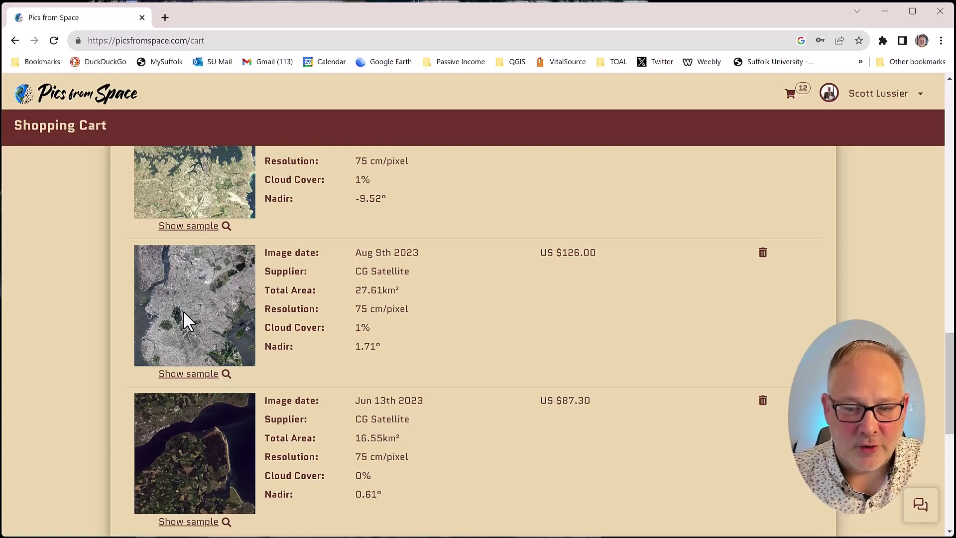
scroll(211, 342, down, 1)
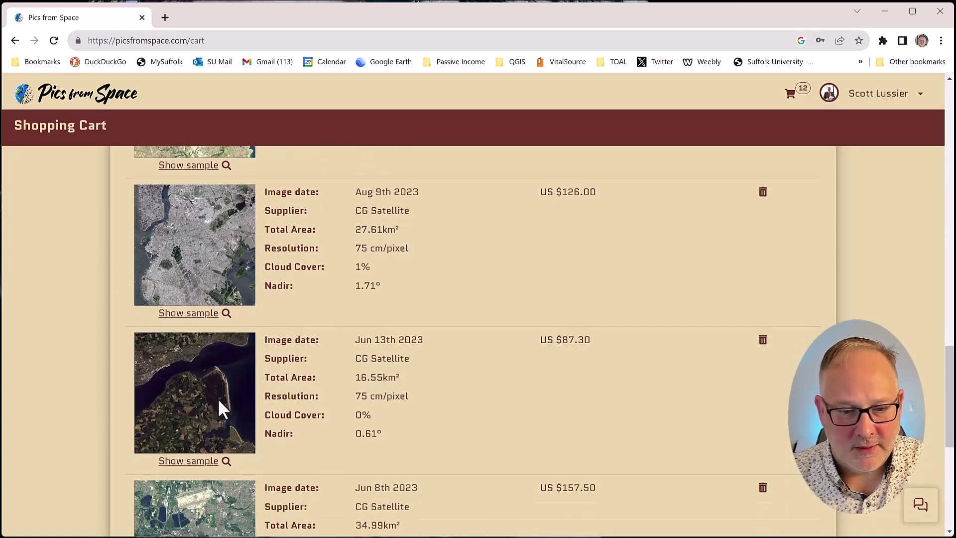
scroll(220, 378, down, 2)
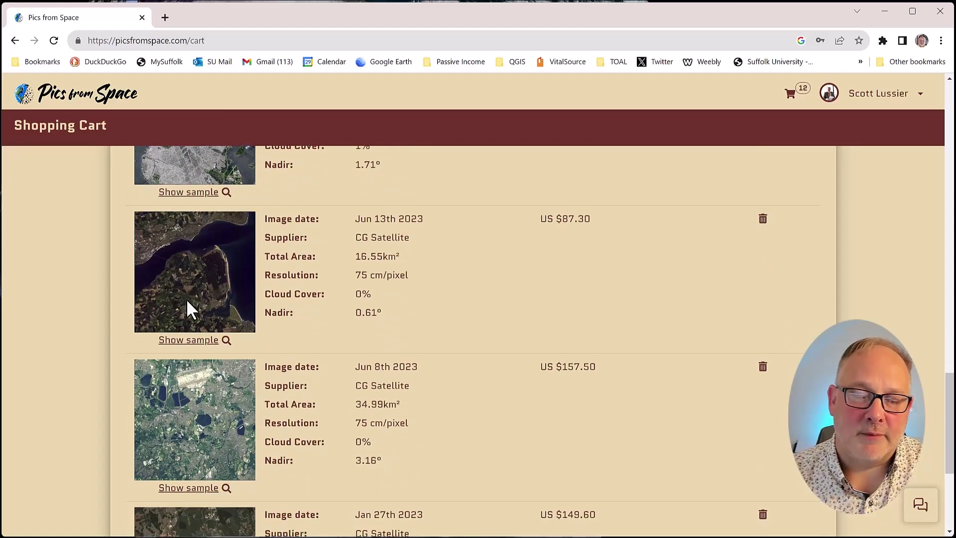
scroll(187, 301, down, 4)
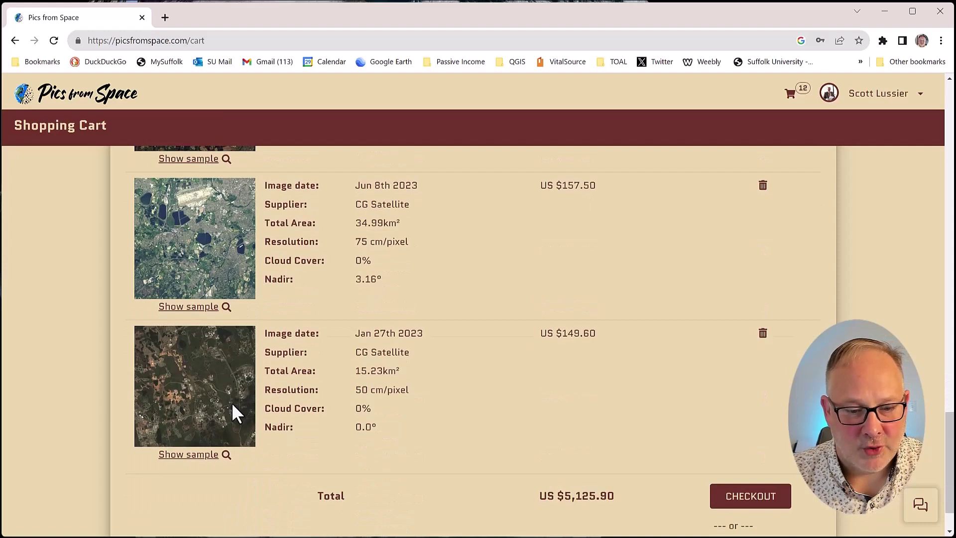
scroll(202, 378, up, 1)
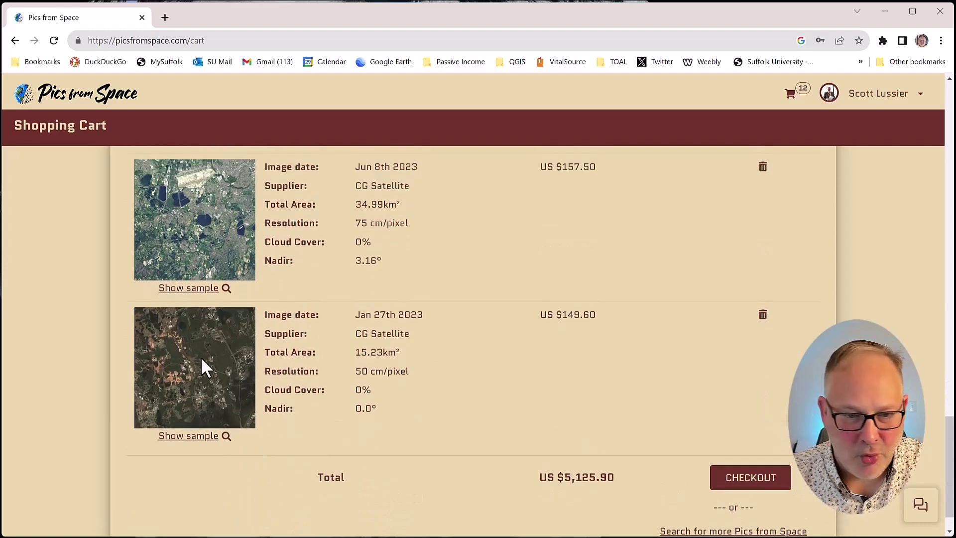
Compare the cart images again by area, resolution, cloud cover and price, including those from June and August 2023.
scroll(215, 373, up, 1)
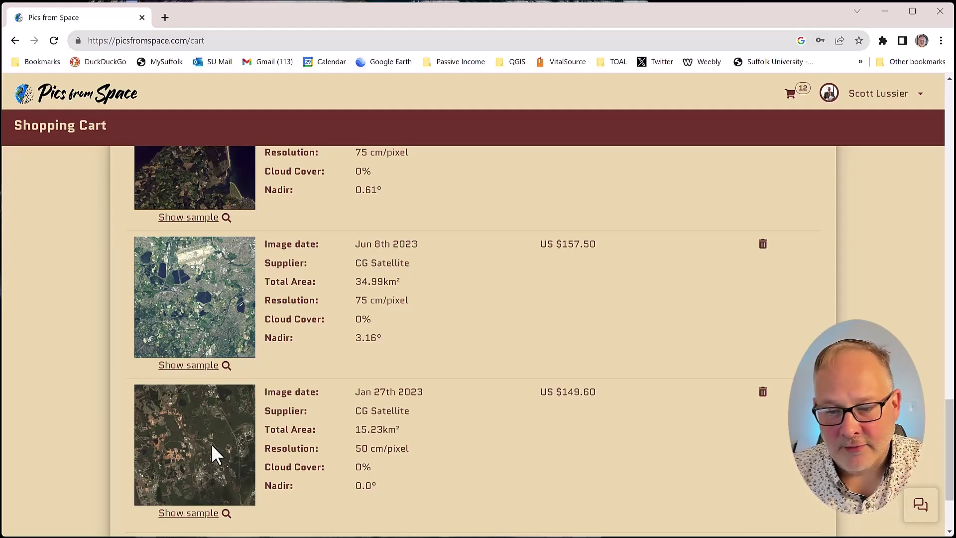
scroll(150, 405, up, 5)
scroll(159, 424, up, 3)
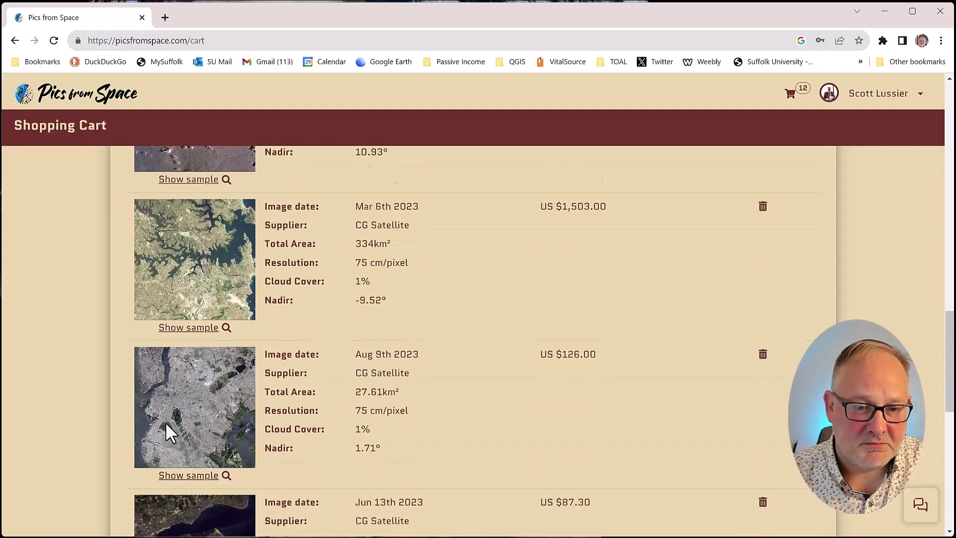
scroll(166, 431, down, 7)
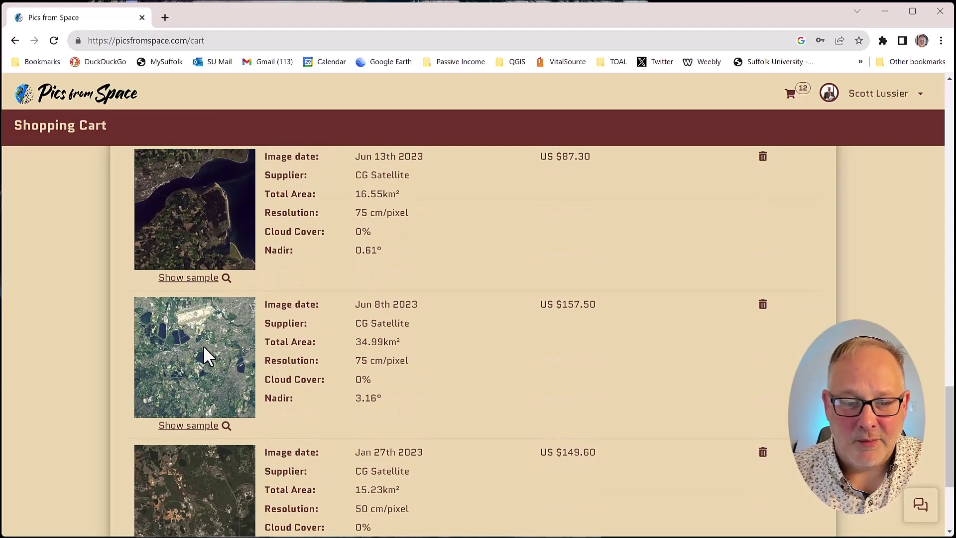
scroll(208, 387, up, 3)
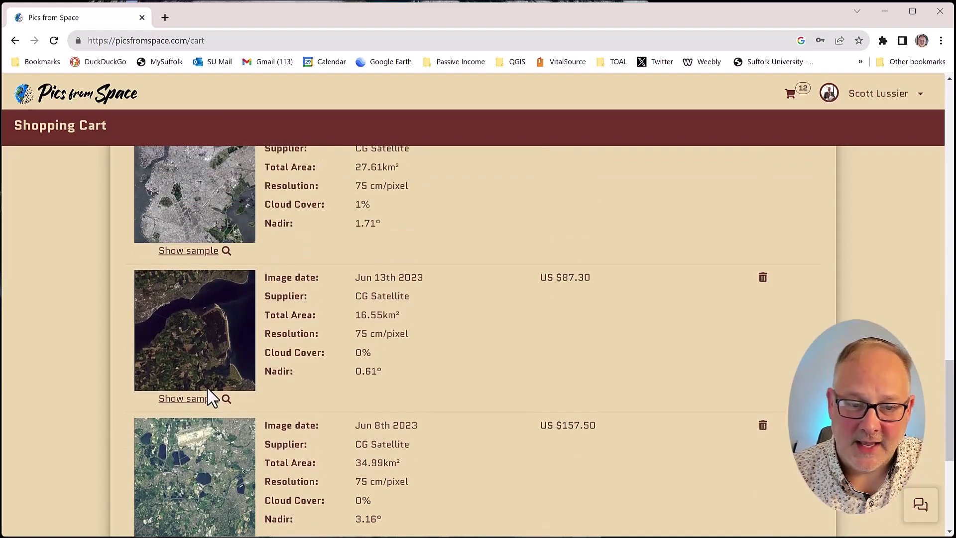
scroll(209, 404, up, 2)
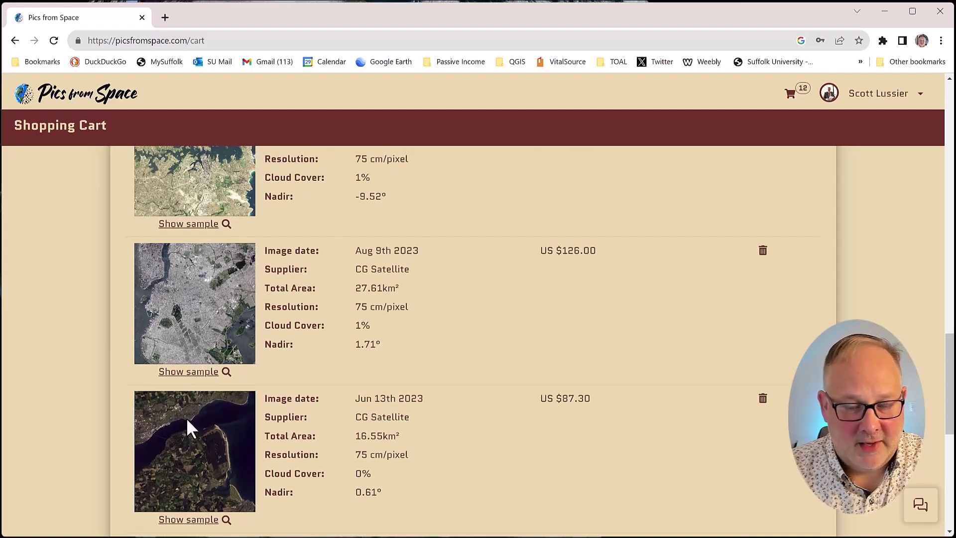
scroll(227, 399, down, 2)
scroll(226, 394, down, 4)
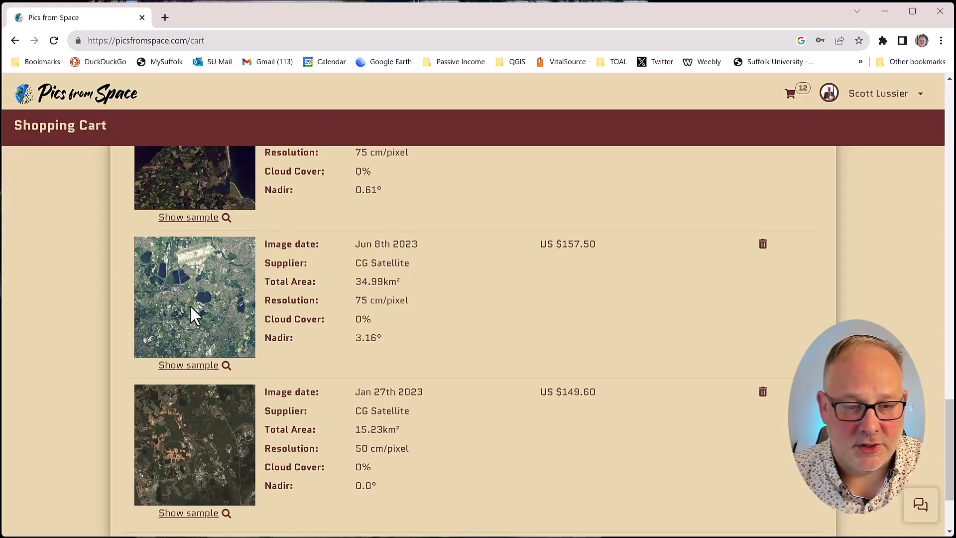
scroll(189, 304, up, 4)
scroll(186, 337, up, 16)
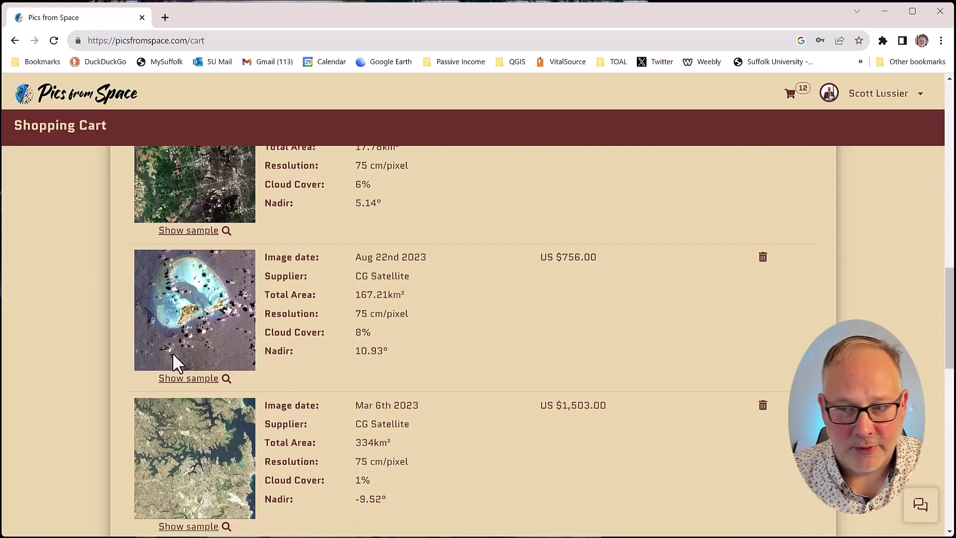
scroll(173, 353, up, 10)
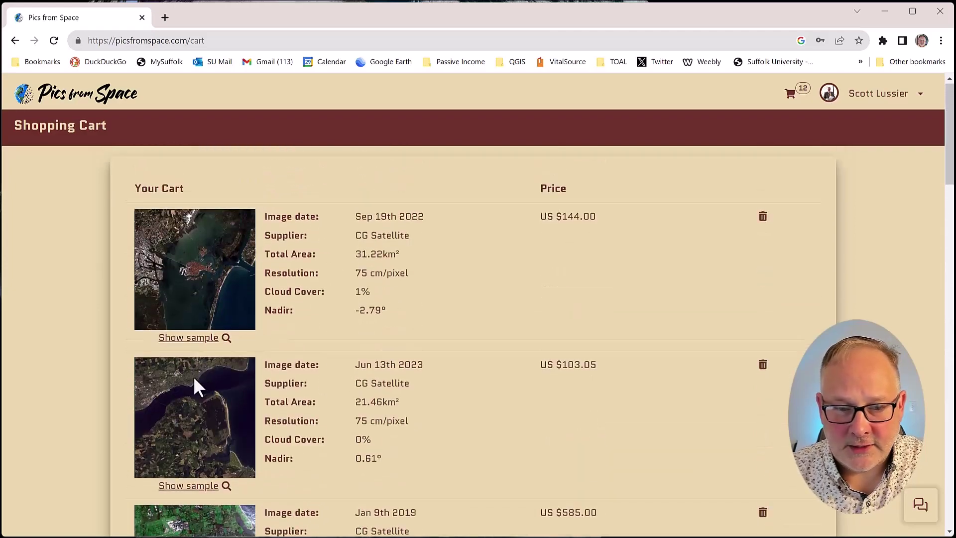
scroll(235, 404, down, 11)
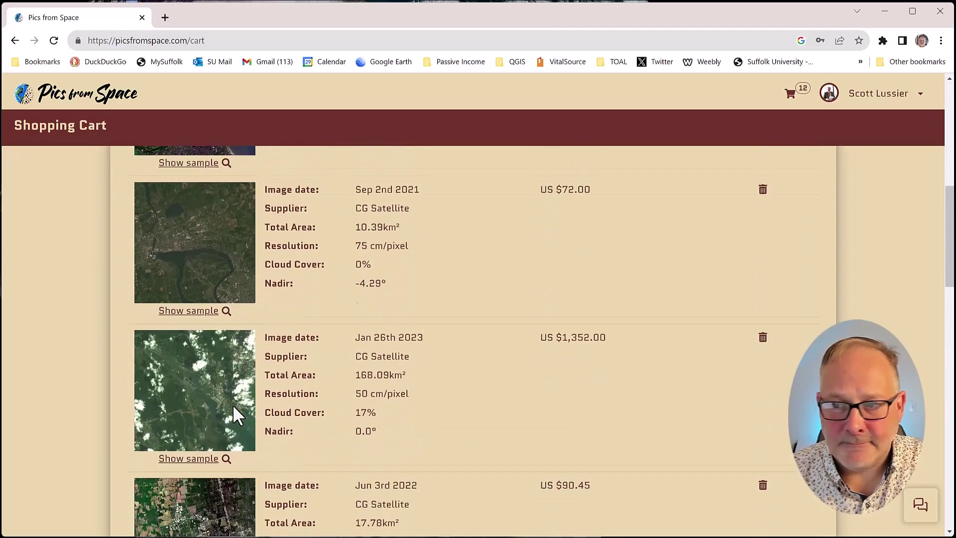